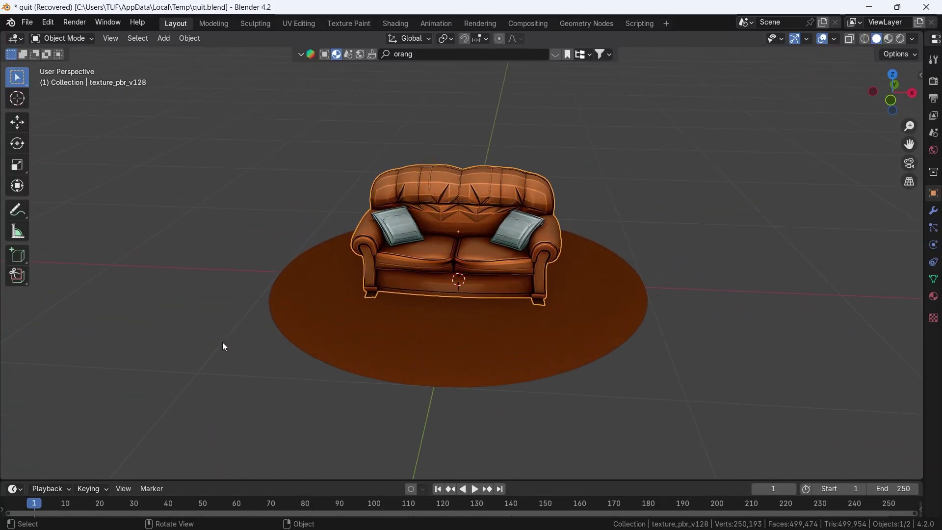
# - Switch from Blender to the browser's Google Images results for 'sofa white background'
pyautogui.hotkey('alt', 'Tab')
# - Open the orange hand-drawn Freepik sofa image in a new tab and save it to the Desktop
pyautogui.click(487, 395)
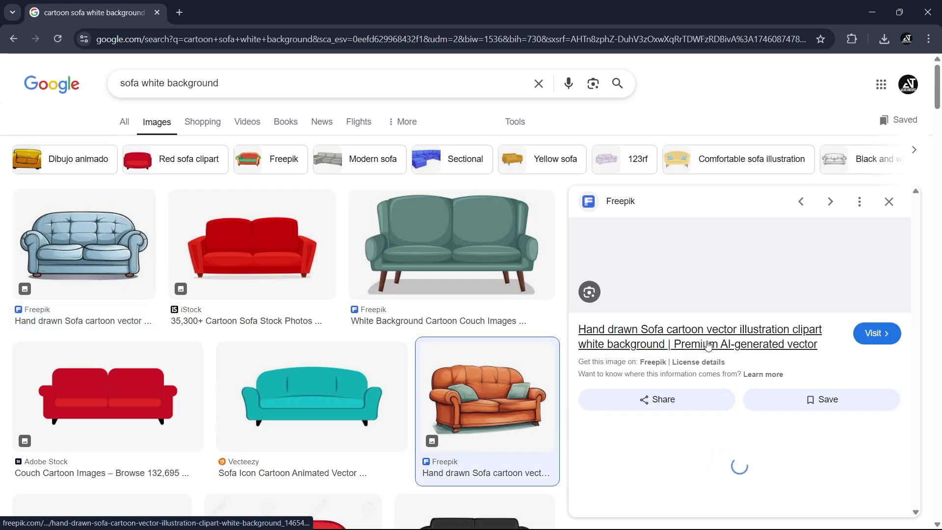
pyautogui.rightClick(757, 323)
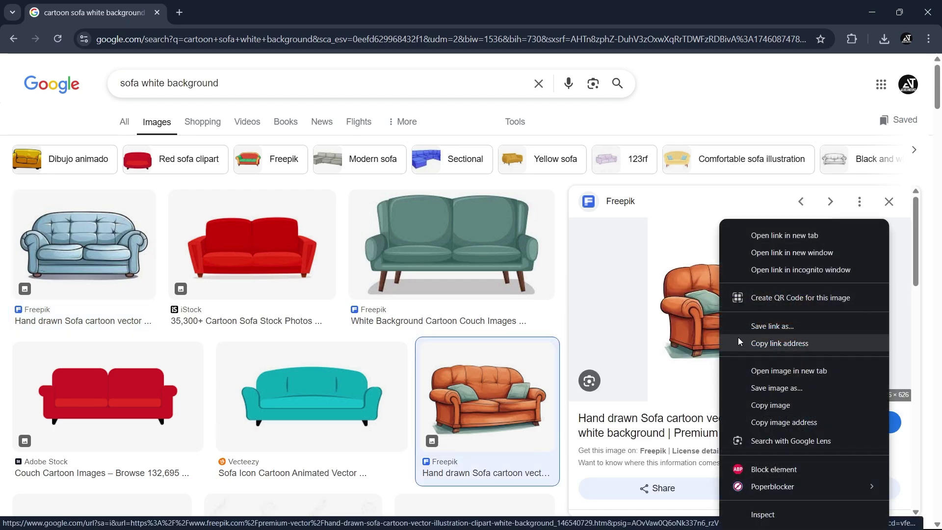
pyautogui.click(753, 369)
pyautogui.click(236, 12)
pyautogui.rightClick(398, 141)
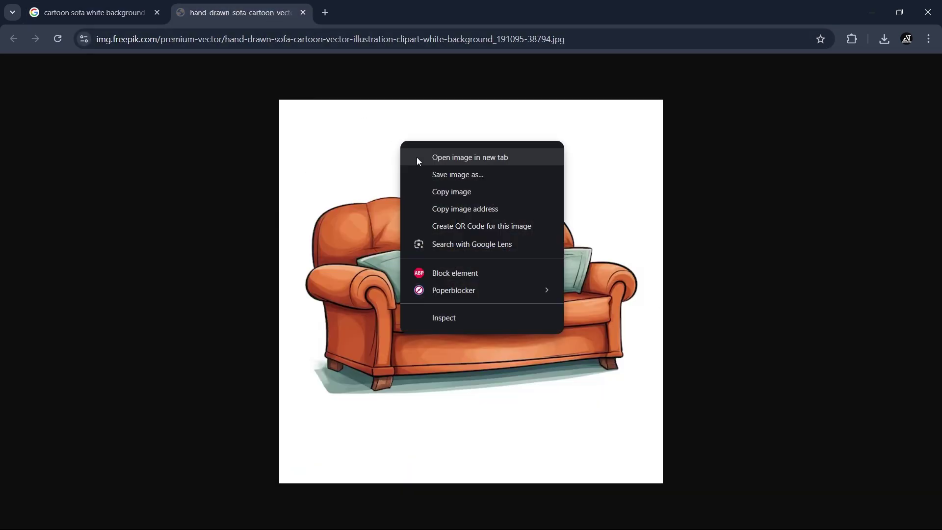
pyautogui.click(435, 174)
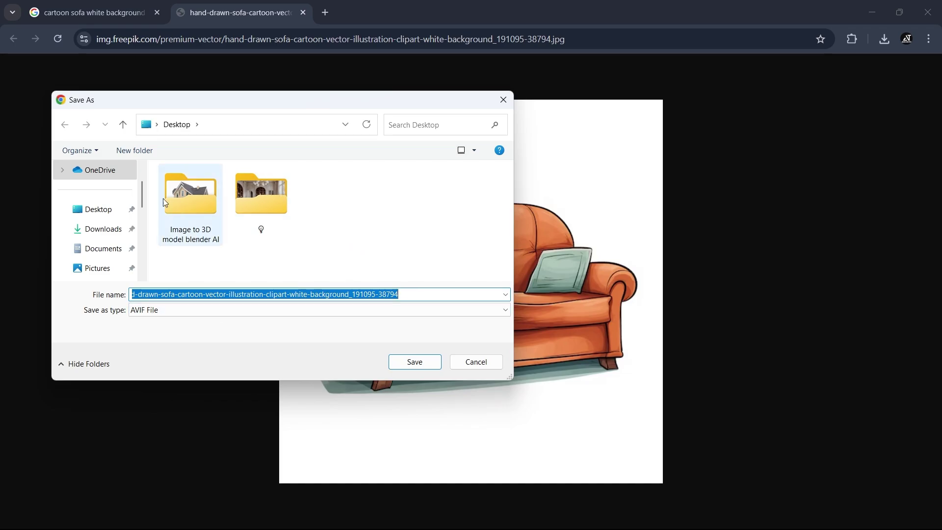
pyautogui.click(135, 211)
# - Confirm the download, then re-save the sofa picture from Paint as a PNG picture
pyautogui.click(414, 362)
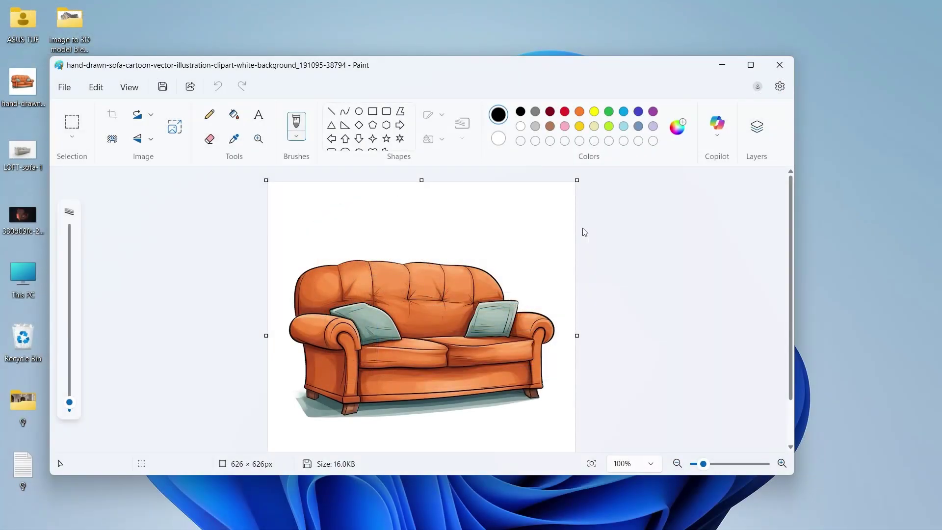
pyautogui.click(75, 93)
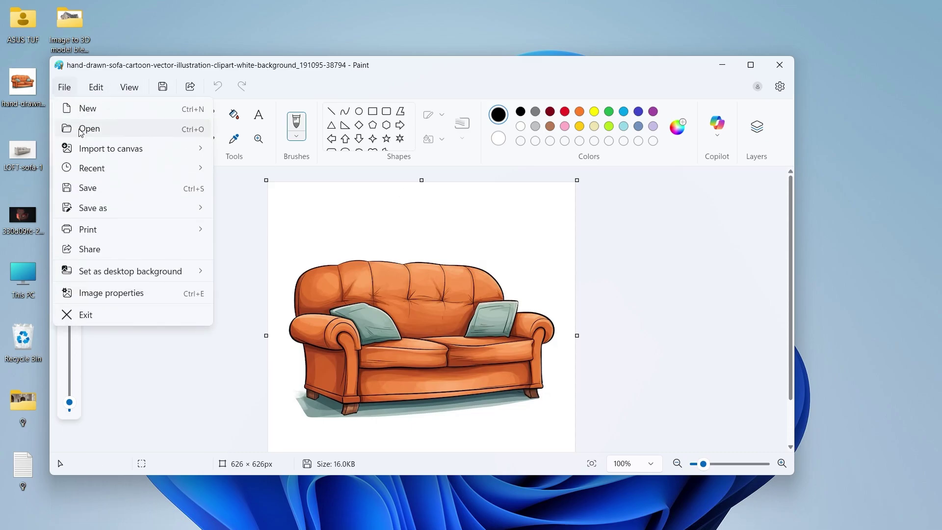
pyautogui.moveTo(97, 207)
pyautogui.click(257, 215)
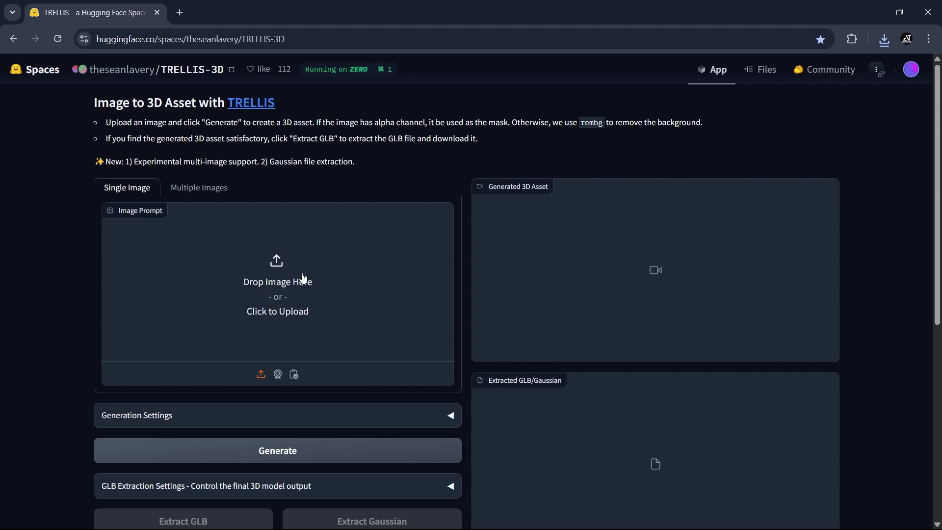
# - Upload the sofa image to TRELLIS, clear the failed upload, and load 1.png instead
pyautogui.click(276, 291)
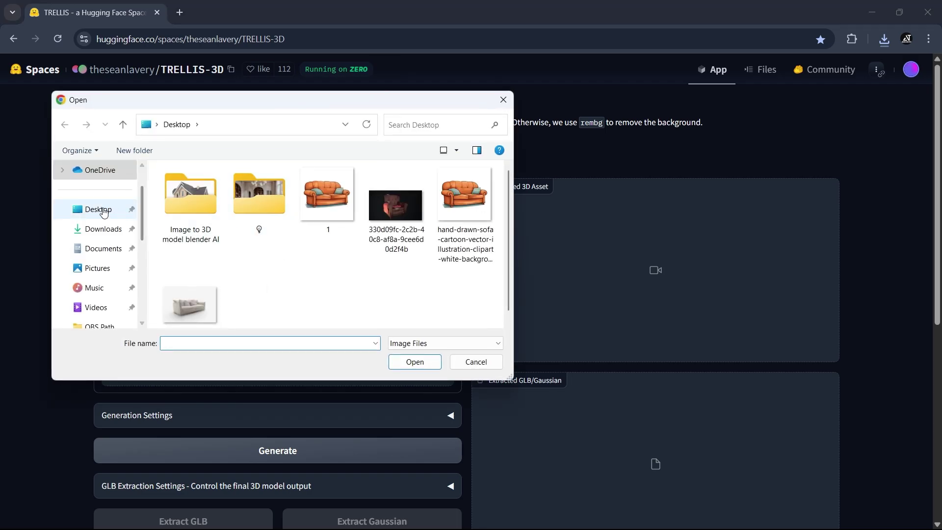
pyautogui.doubleClick(444, 215)
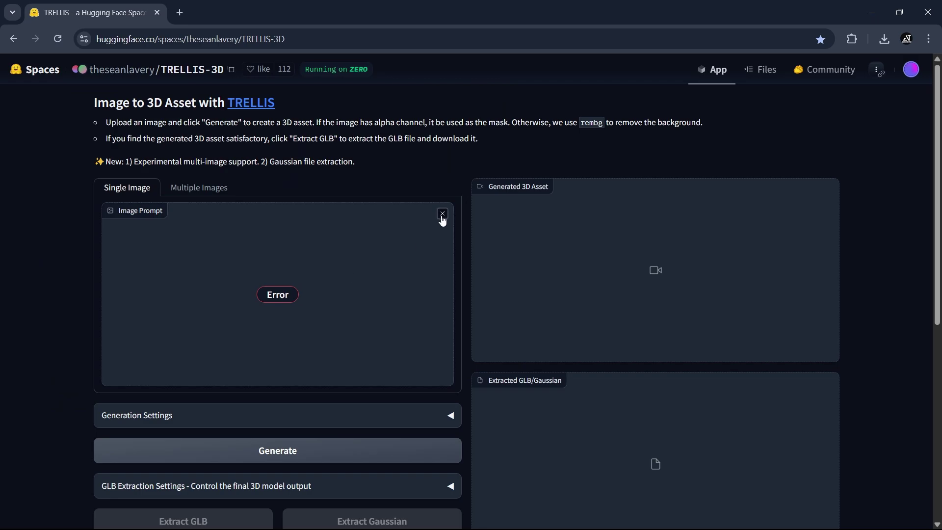
pyautogui.click(442, 215)
pyautogui.click(284, 278)
pyautogui.doubleClick(318, 211)
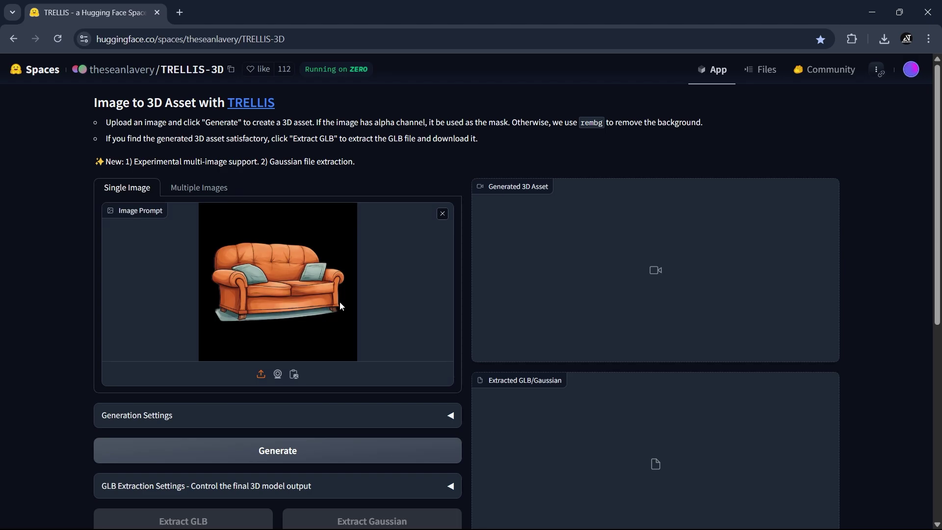
# - Review the TRELLIS Generation Settings, keep the defaults, and generate the sofa asset
pyautogui.click(450, 416)
pyautogui.scroll(-5, 392, 330)
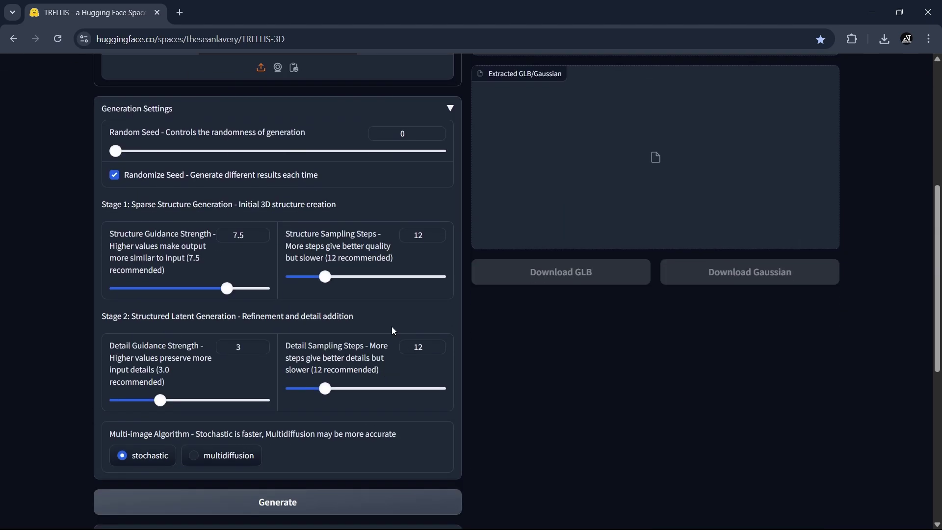
pyautogui.click(459, 112)
pyautogui.scroll(3, 283, 149)
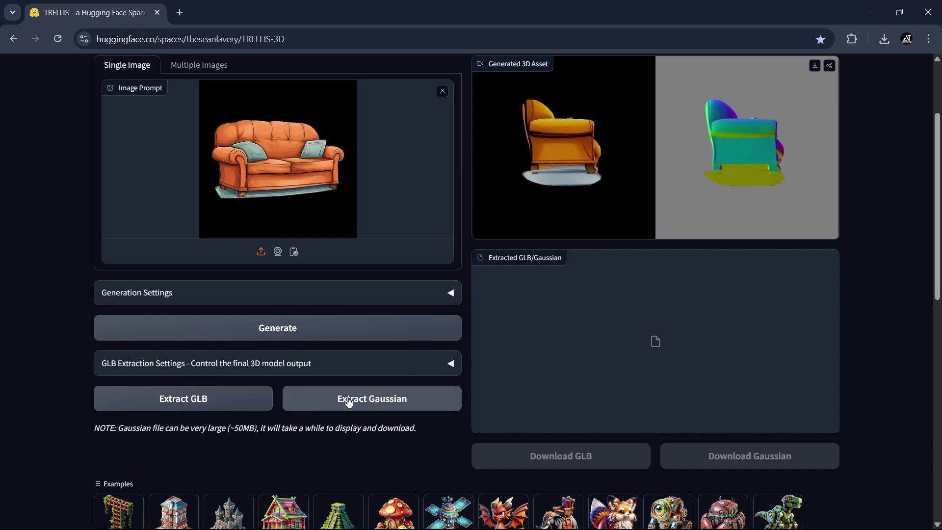
# - Extract the sofa as a GLB, then rotate and zoom the extracted model to inspect it
pyautogui.click(194, 402)
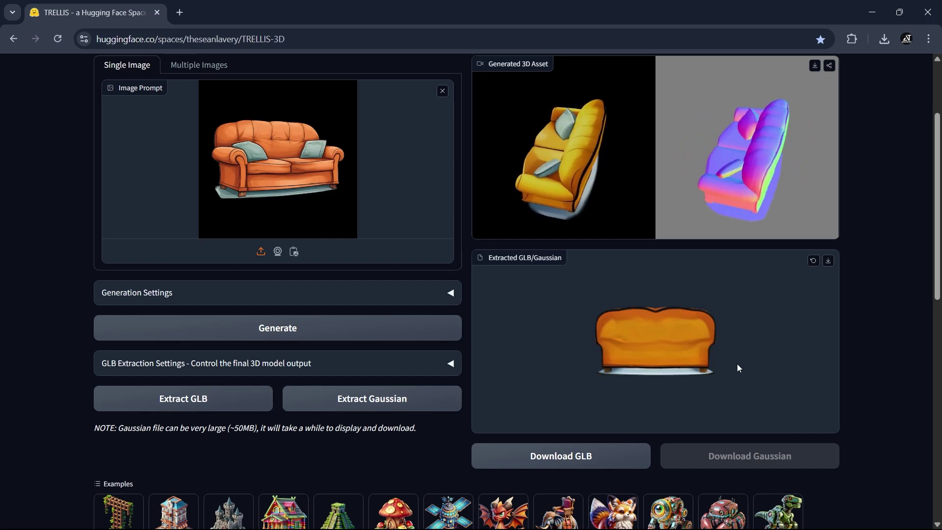
pyautogui.moveTo(724, 369); pyautogui.dragTo(785, 373)
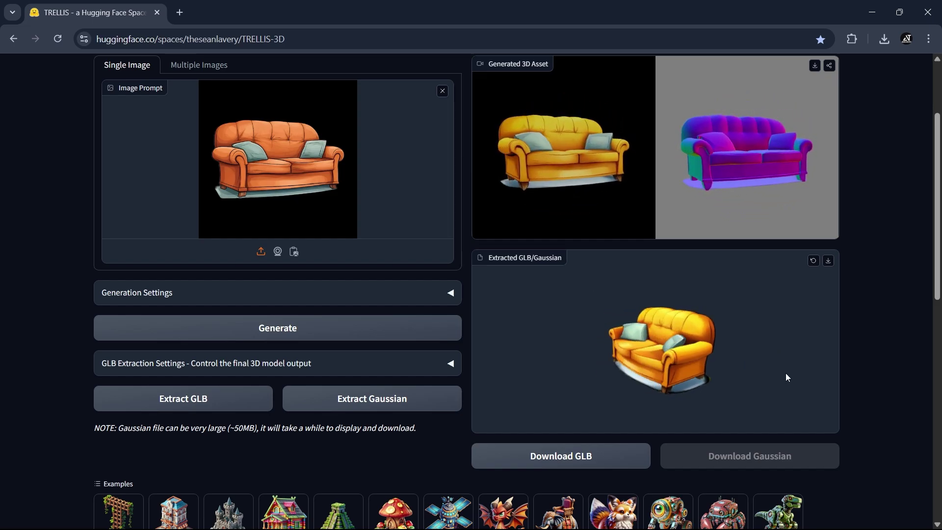
pyautogui.scroll(5, 711, 373)
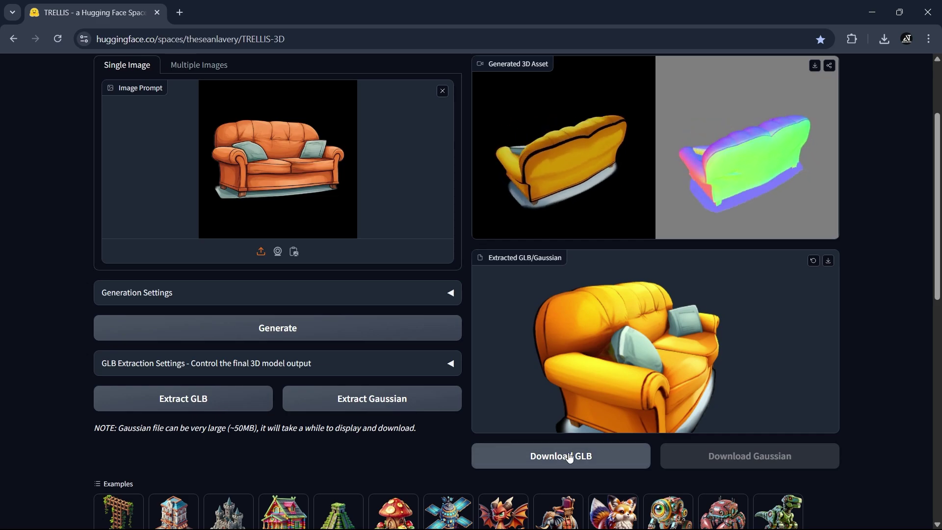
# - Import sample.glb from Downloads into Blender as a glTF 2.0 model
pyautogui.click(27, 23)
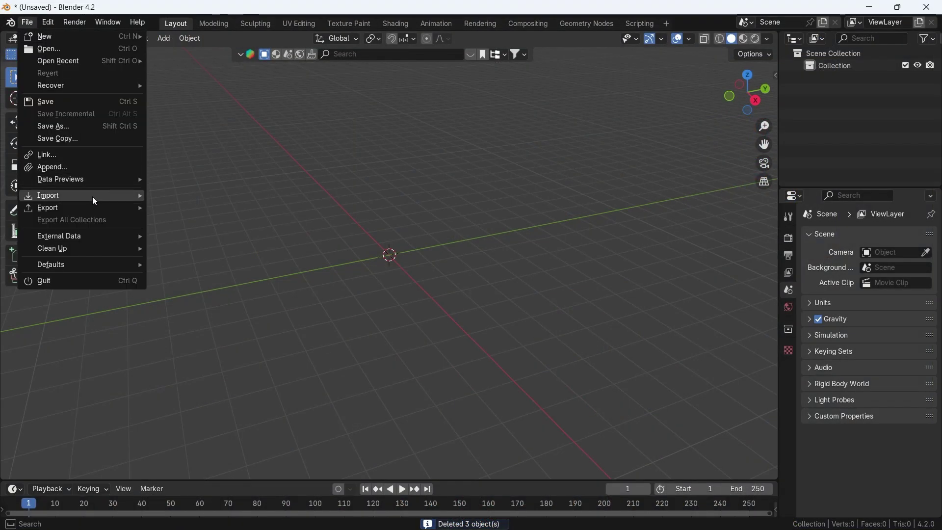
pyautogui.moveTo(102, 197)
pyautogui.click(230, 319)
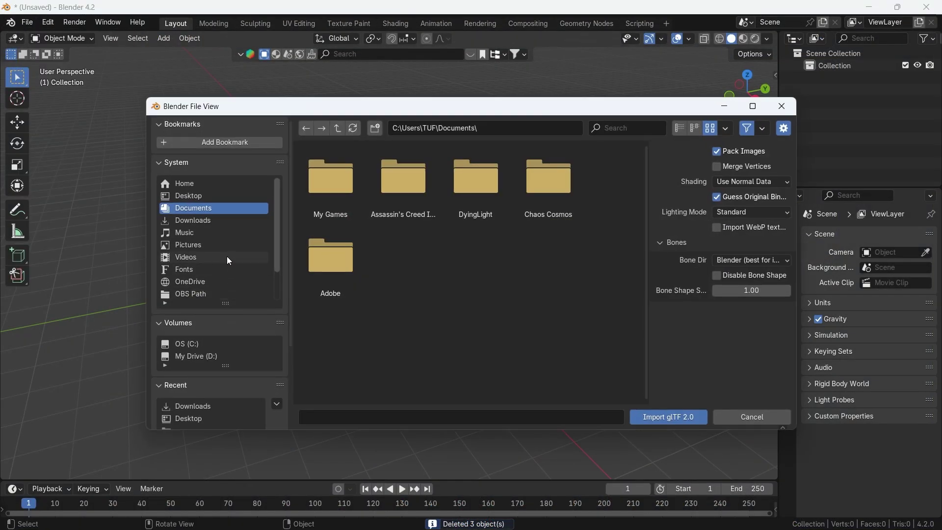
pyautogui.click(209, 222)
pyautogui.doubleClick(396, 199)
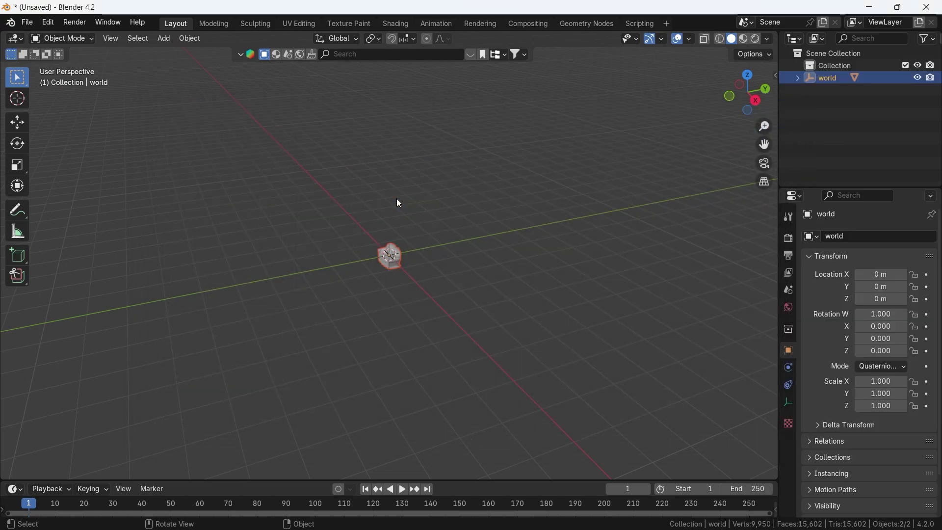
pyautogui.scroll(5, 402, 253)
# - Lift the sofa along the Z axis and orbit to view it textured
pyautogui.press('g')
pyautogui.press('z')
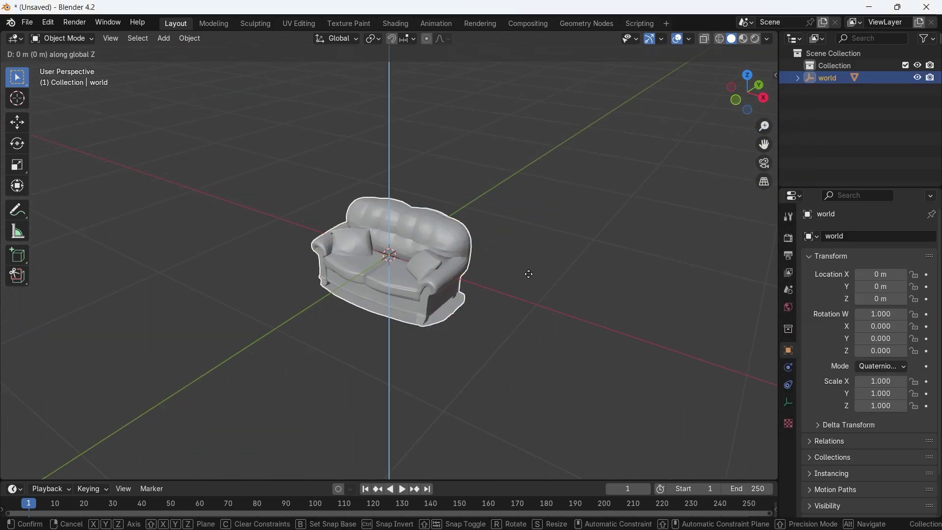
pyautogui.click(472, 218)
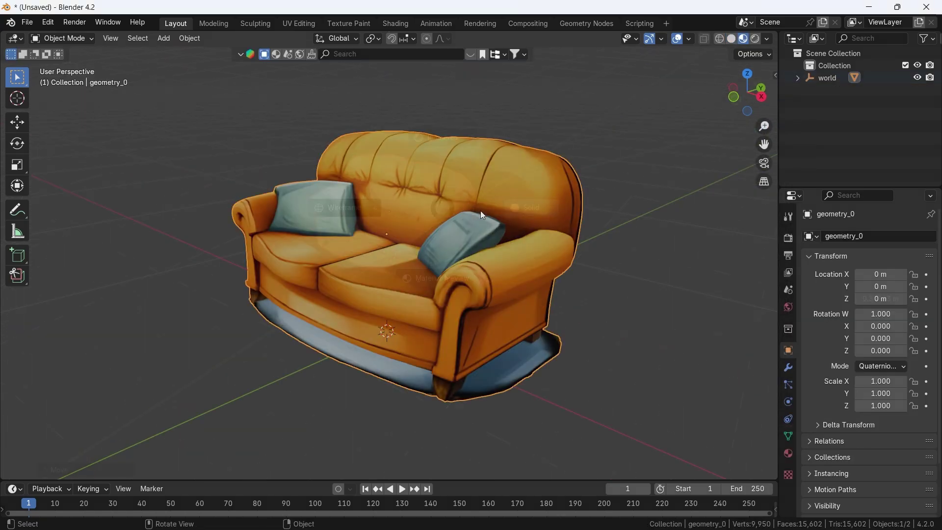
pyautogui.moveTo(480, 211); pyautogui.dragTo(380, 250, button='middle')
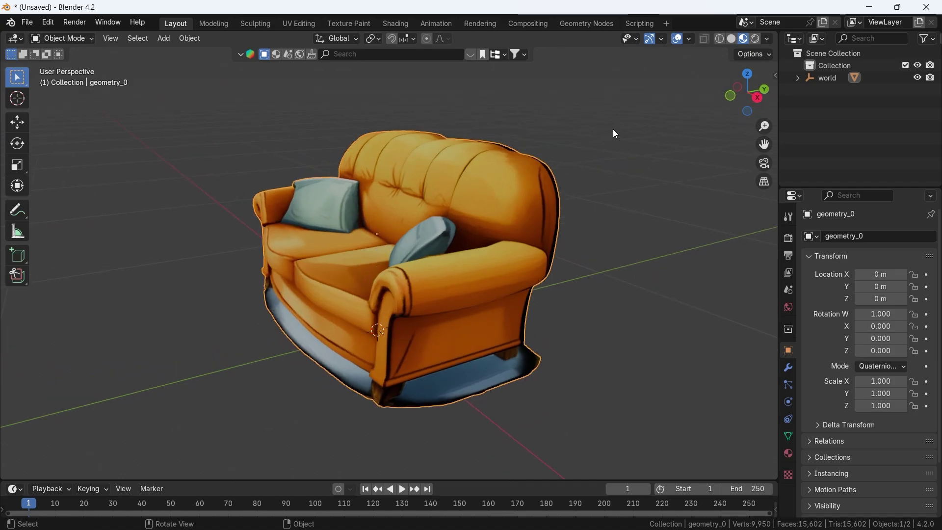
# - Turn on viewport Statistics and inspect the sofa's mesh in Edit Mode
pyautogui.click(690, 42)
pyautogui.click(620, 139)
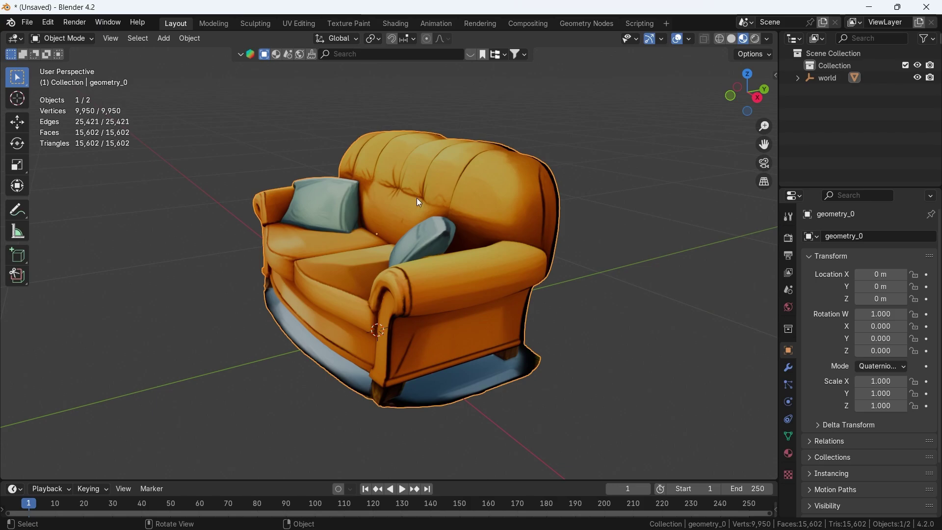
pyautogui.press('Tab')
pyautogui.moveTo(420, 202); pyautogui.dragTo(435, 250, button='middle')
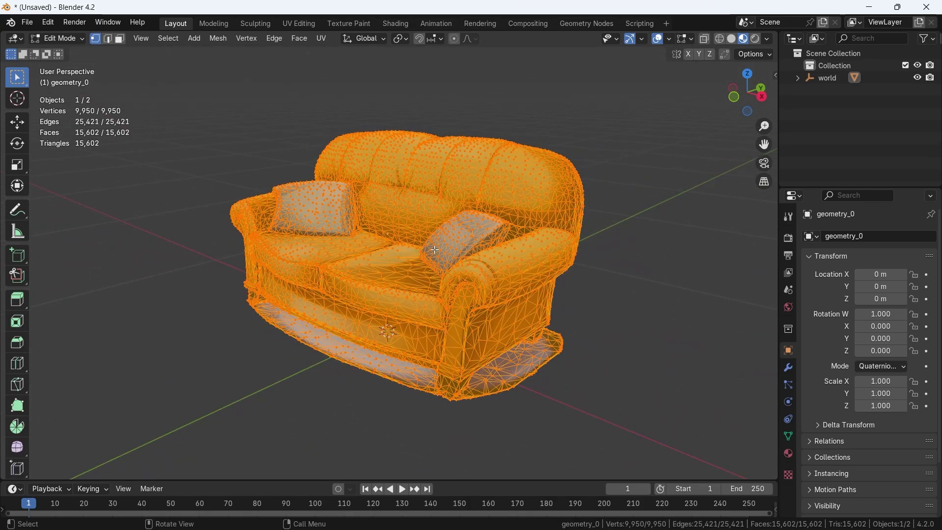
pyautogui.press('Tab')
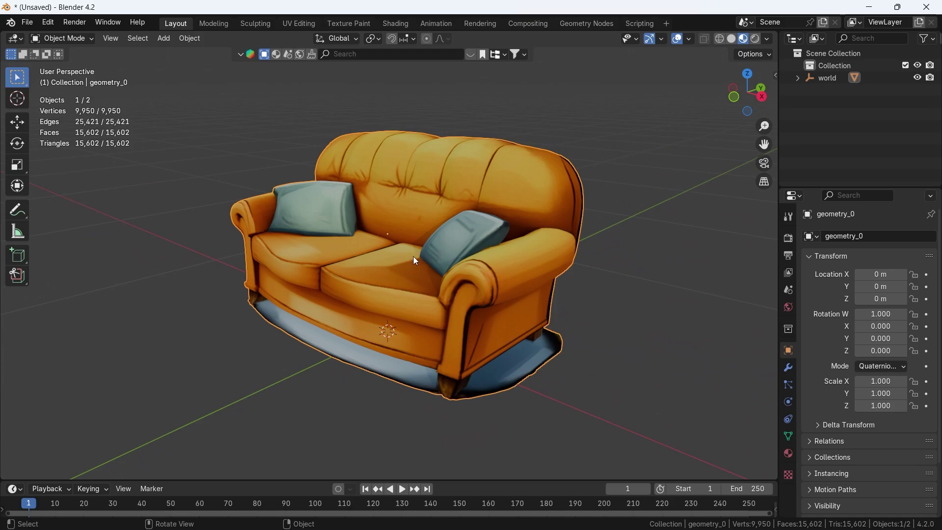
# - Zoom out and start moving the sofa along the Y axis
pyautogui.scroll(-3, 405, 258)
pyautogui.press('g')
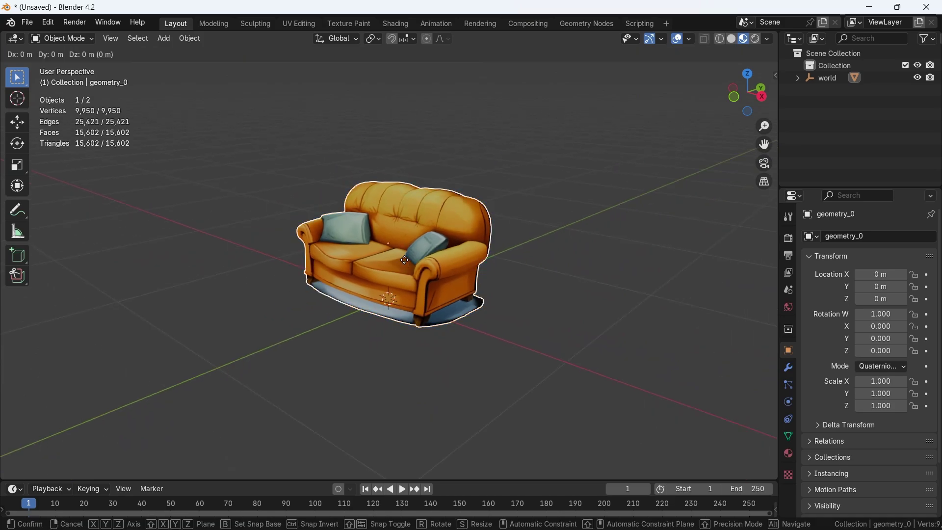
pyautogui.press('y')
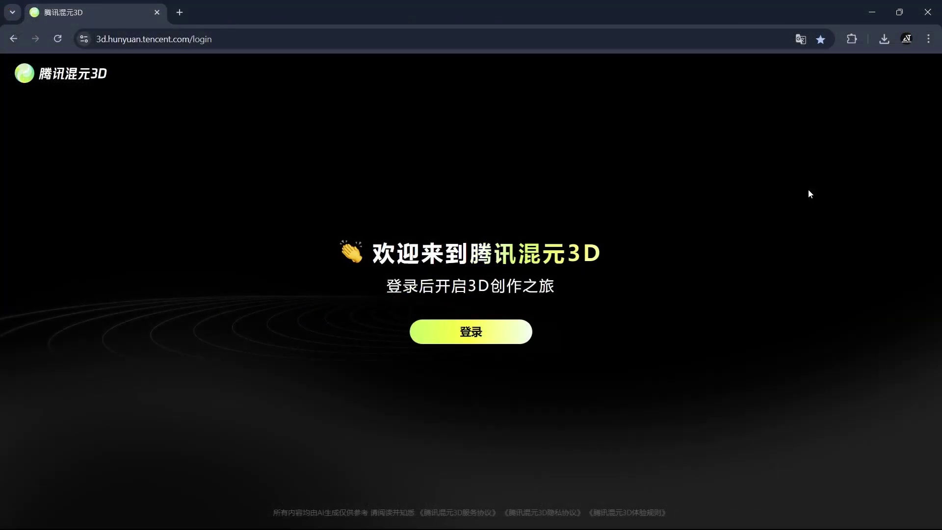
# - Translate the Hunyuan 3D login page into English
pyautogui.click(800, 39)
pyautogui.click(774, 68)
pyautogui.click(757, 223)
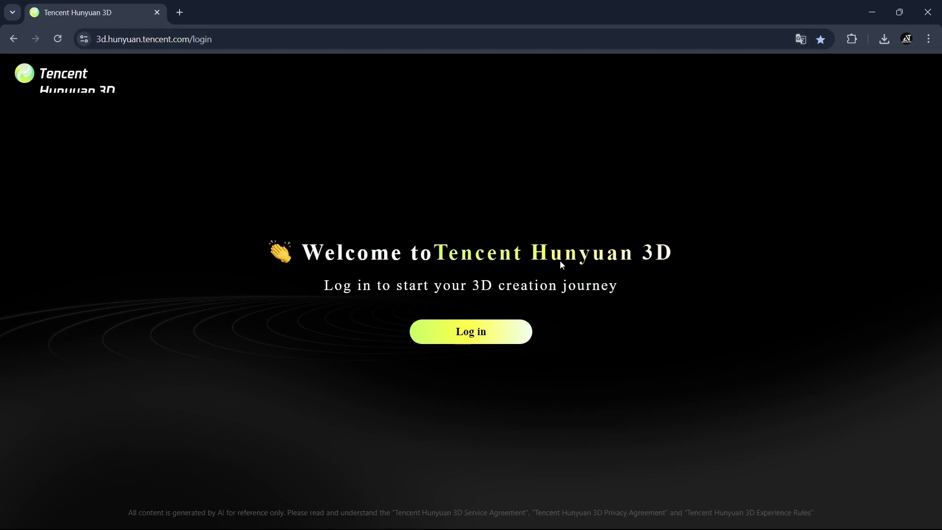
# - Sign in by e-mail, requesting a verification code and accepting the agreement
pyautogui.click(465, 333)
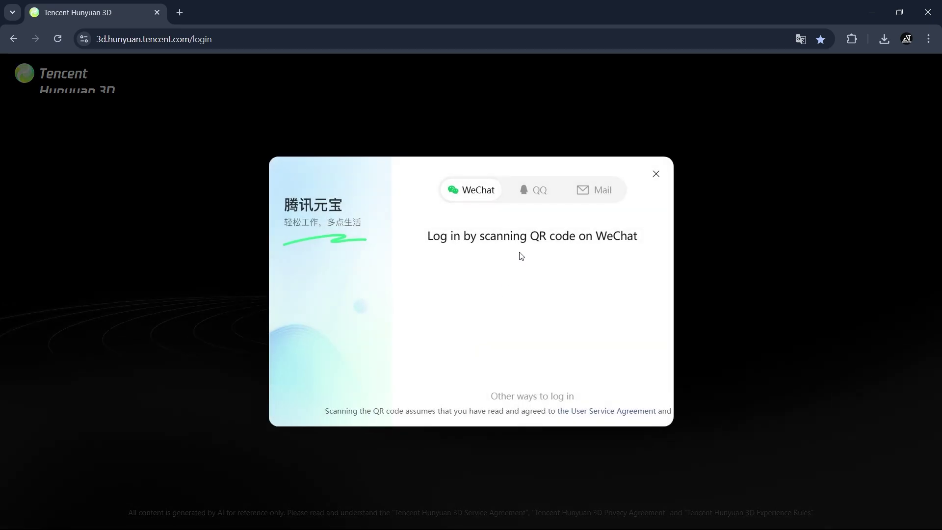
pyautogui.click(595, 191)
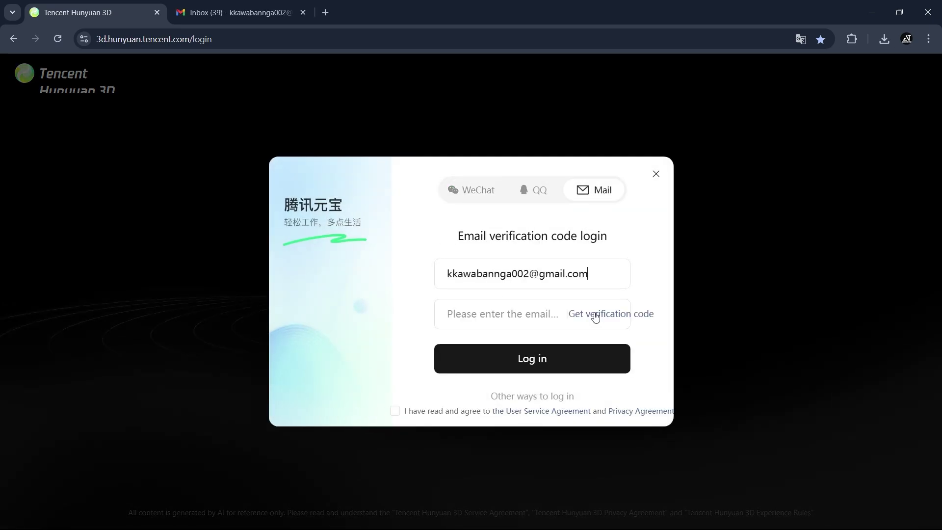
pyautogui.click(595, 316)
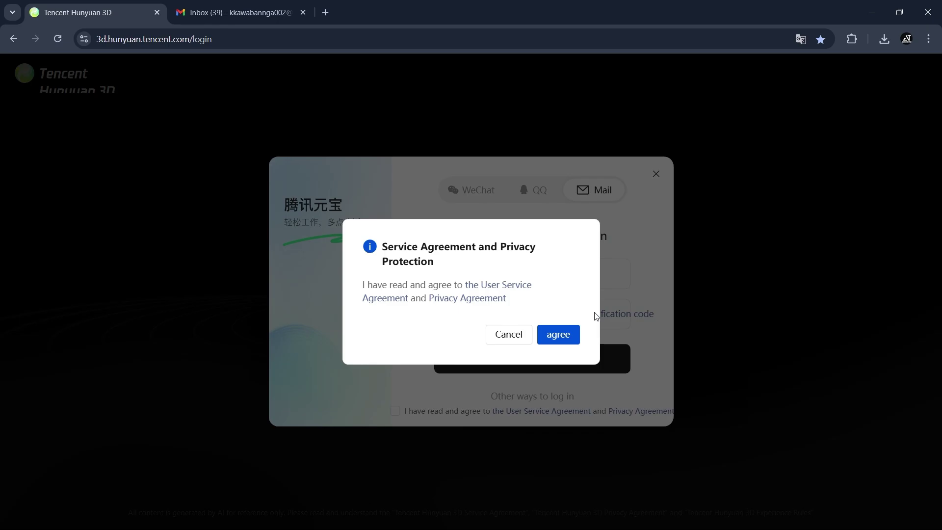
pyautogui.click(567, 334)
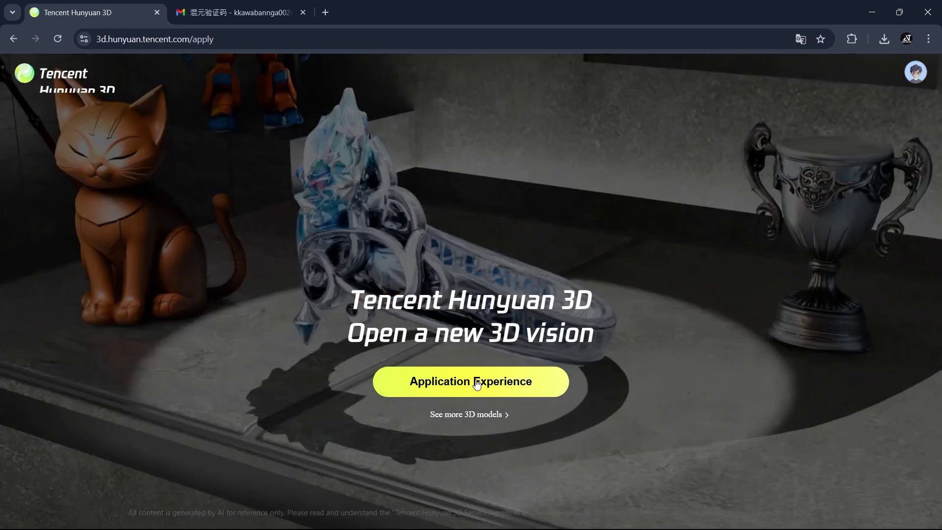
# - Apply for access, close the Gmail tab, and upload the sofa picture as a single-image prompt
pyautogui.click(476, 379)
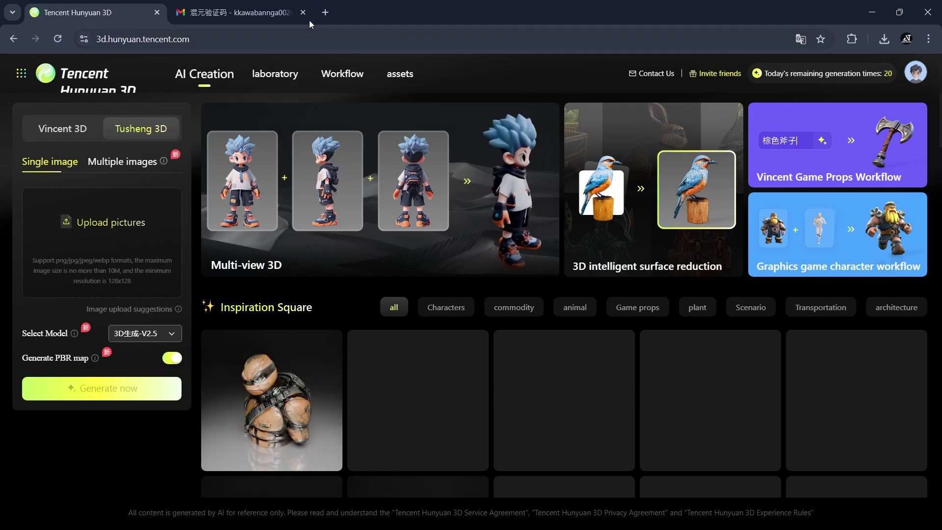
pyautogui.click(303, 12)
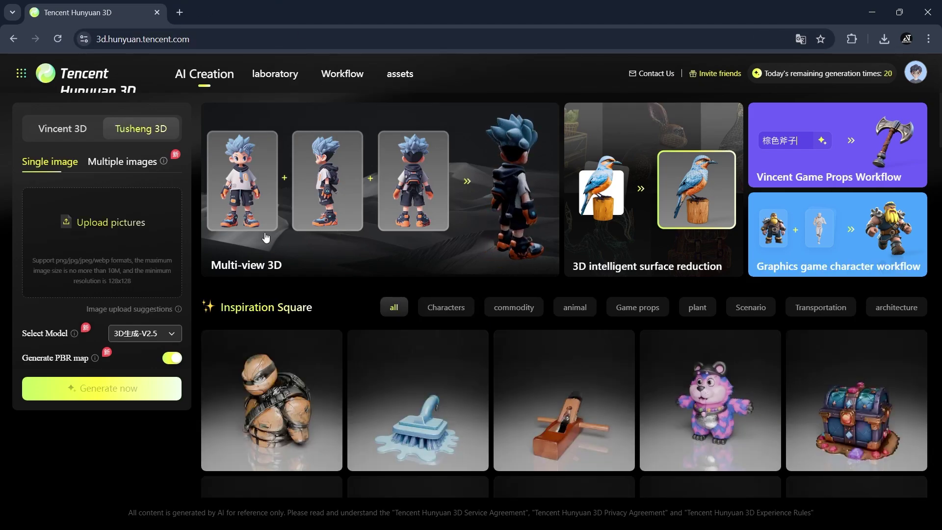
pyautogui.click(61, 141)
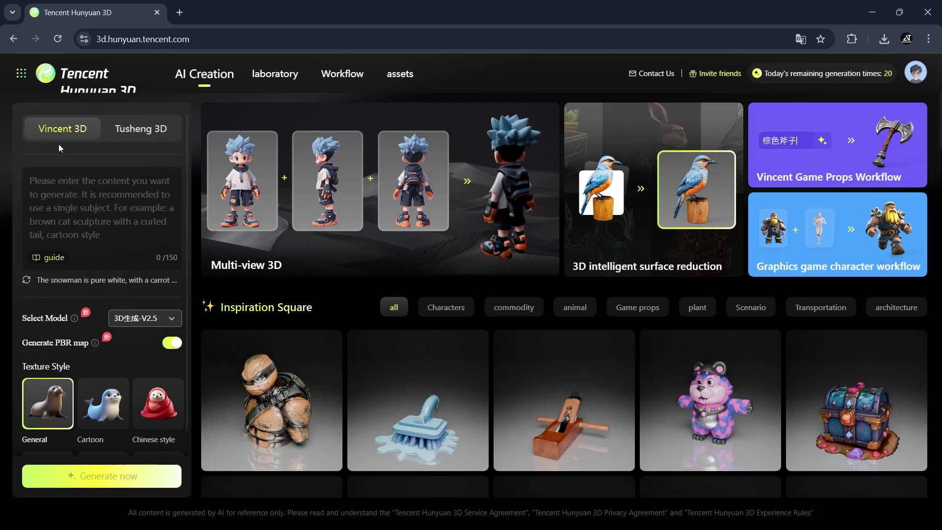
pyautogui.click(127, 132)
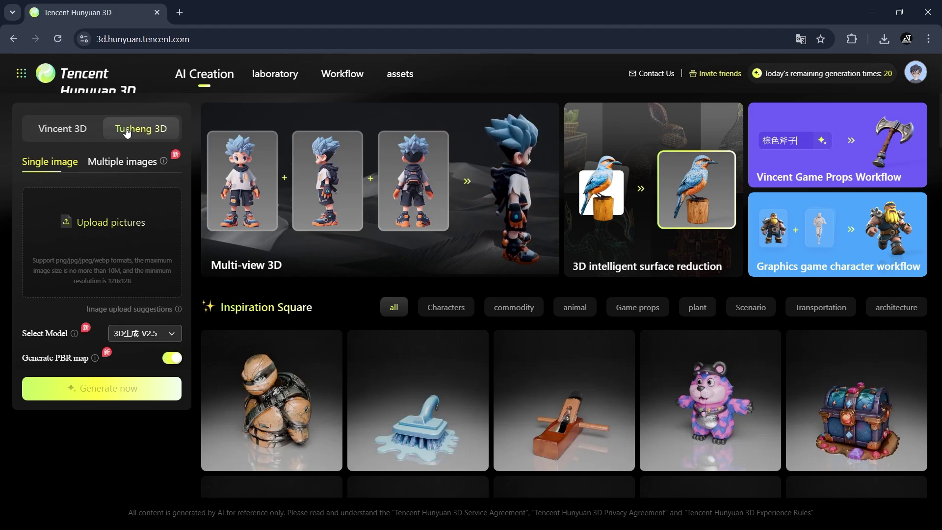
pyautogui.click(124, 222)
pyautogui.doubleClick(330, 194)
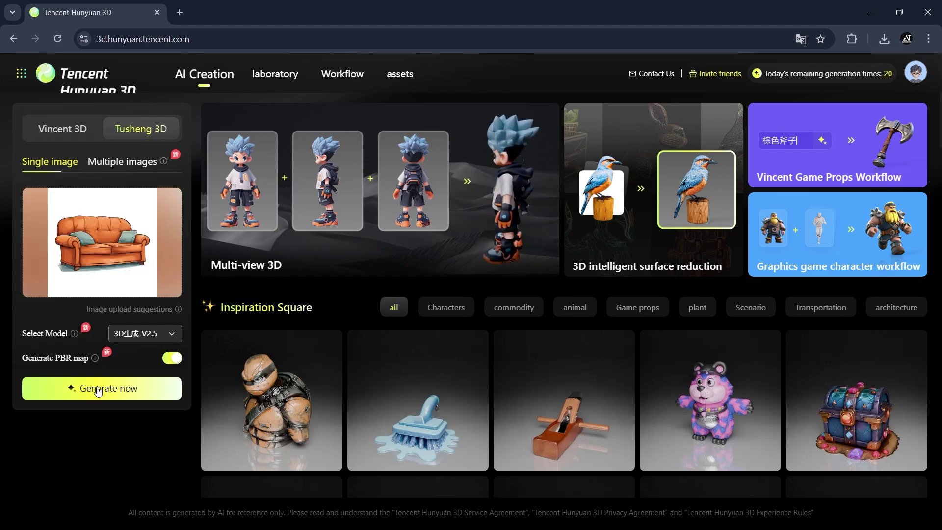
# - Generate the textured 3D sofa in Hunyuan 3D and orbit the finished model preview
pyautogui.click(97, 389)
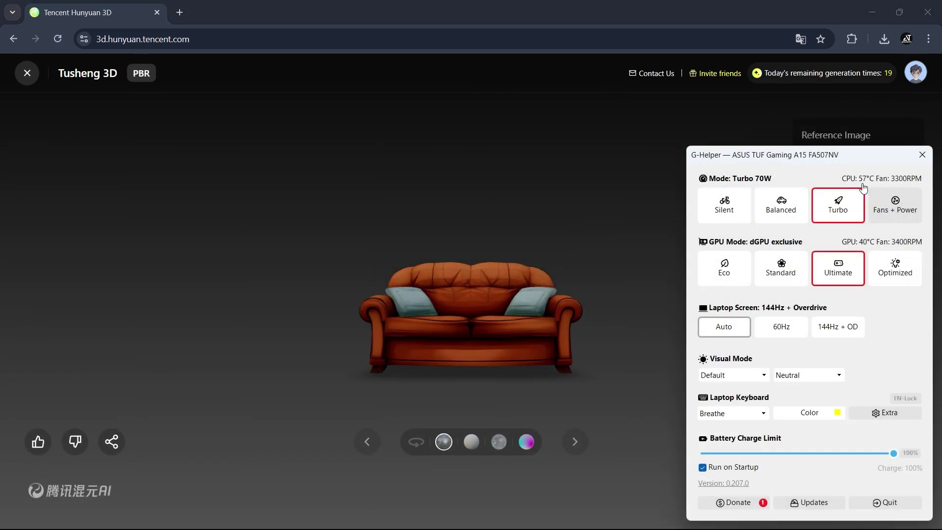
pyautogui.click(463, 327)
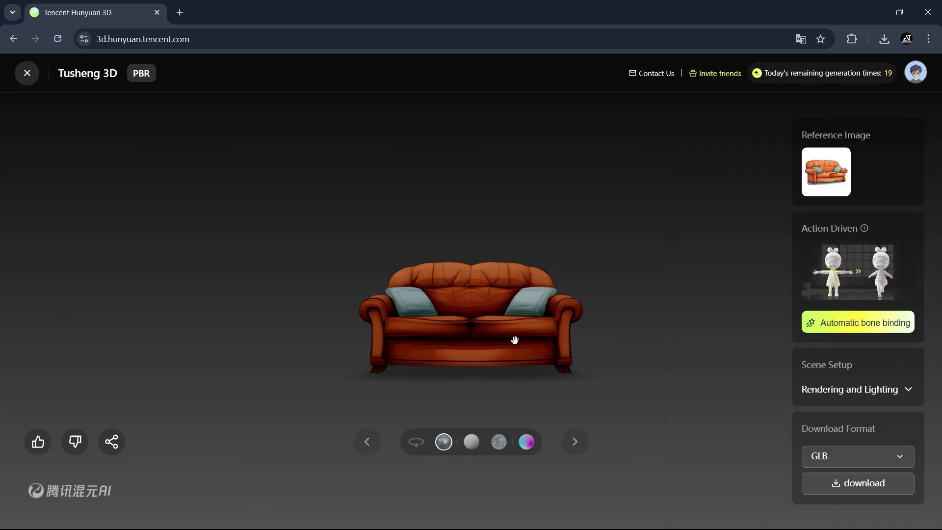
pyautogui.moveTo(515, 339); pyautogui.dragTo(555, 338)
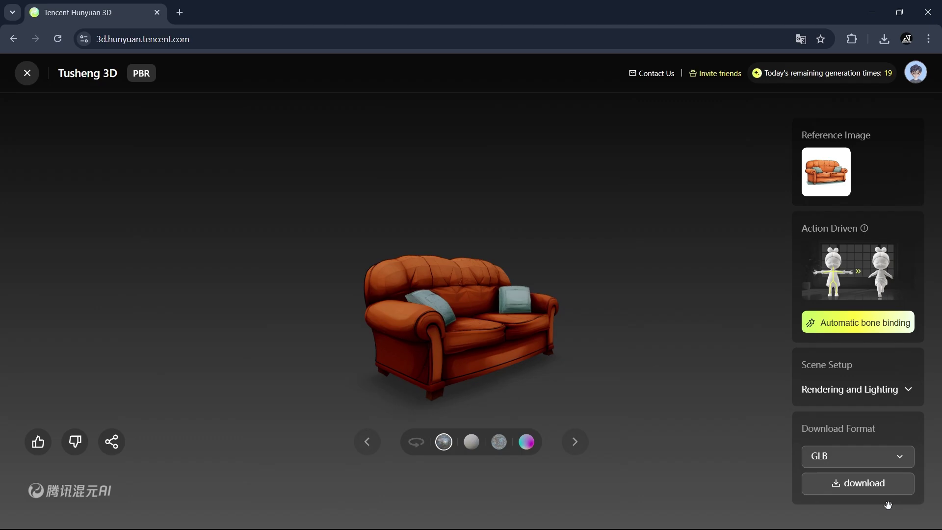
# - Download the sofa as GLB and import the 5a2726…glb file into Blender as glTF 2.0
pyautogui.click(859, 484)
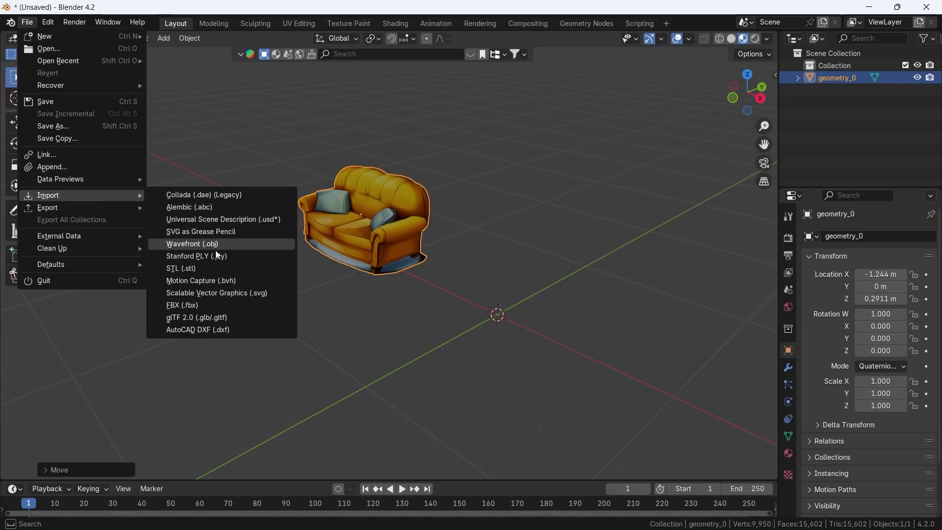
pyautogui.click(221, 318)
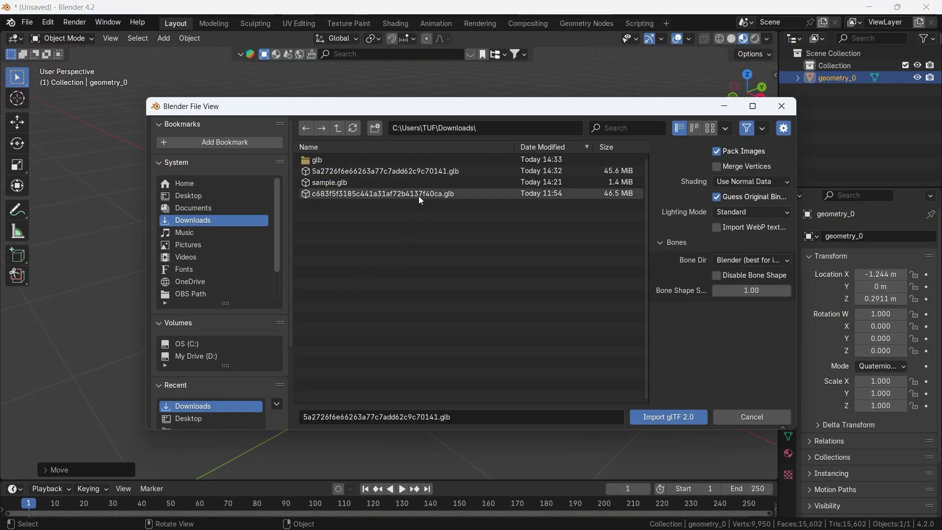
pyautogui.doubleClick(397, 173)
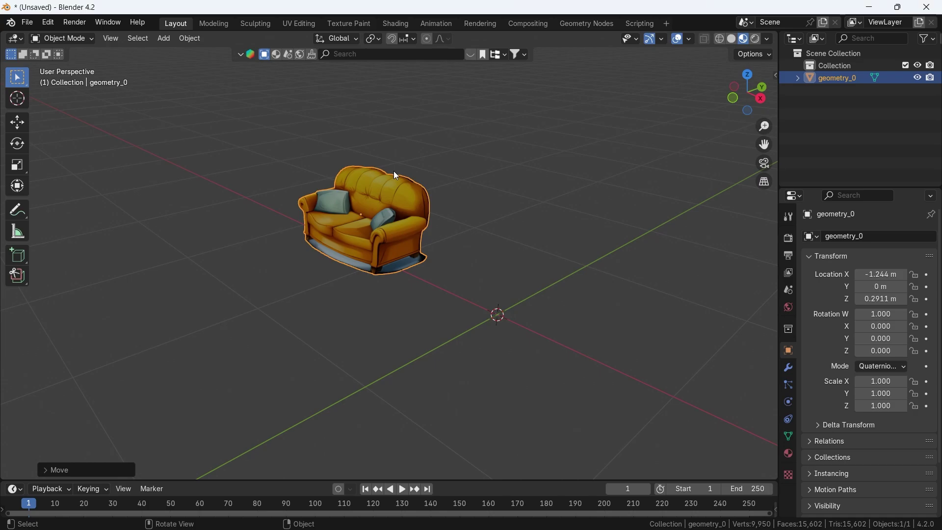
# - Raise the imported sofa 0.32678 m on Z, select the orange sofa and enlarge the lower editor
pyautogui.press('g')
pyautogui.press('z')
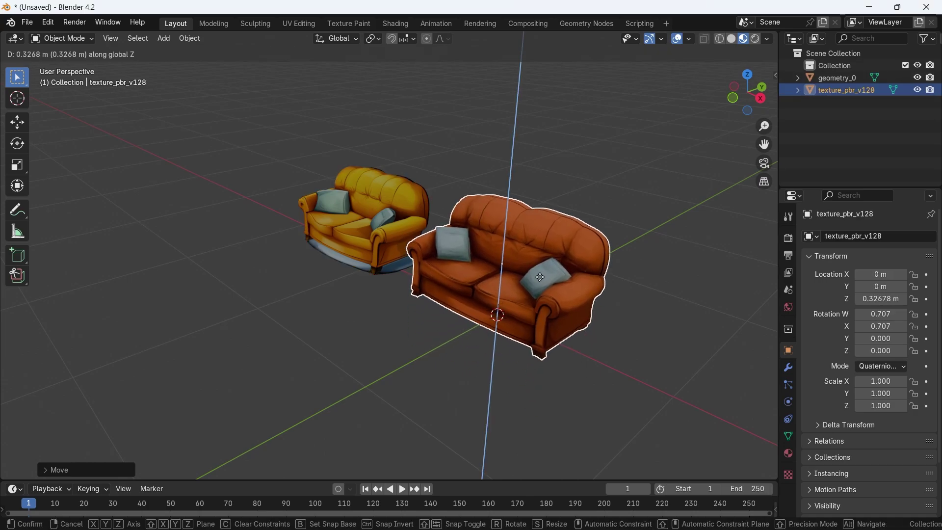
pyautogui.click(491, 280)
pyautogui.moveTo(490, 280); pyautogui.dragTo(415, 276, button='middle')
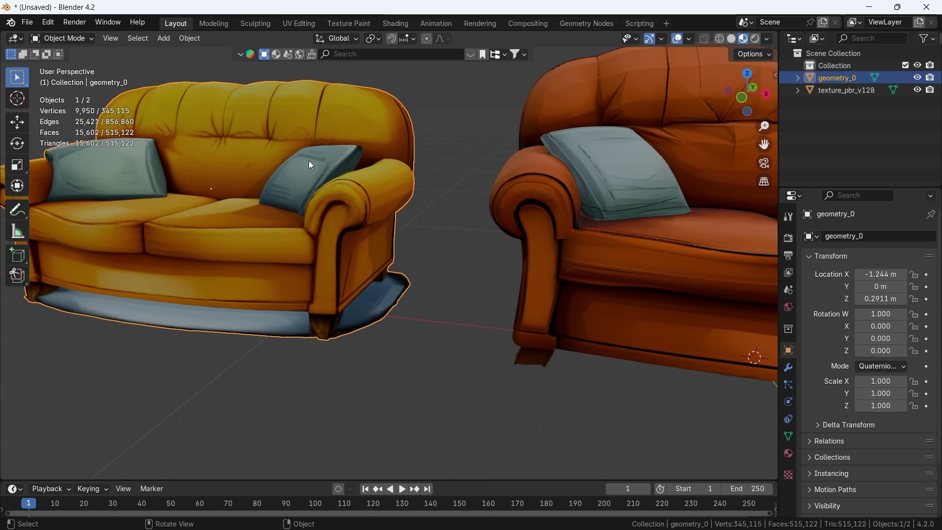
pyautogui.click(640, 187)
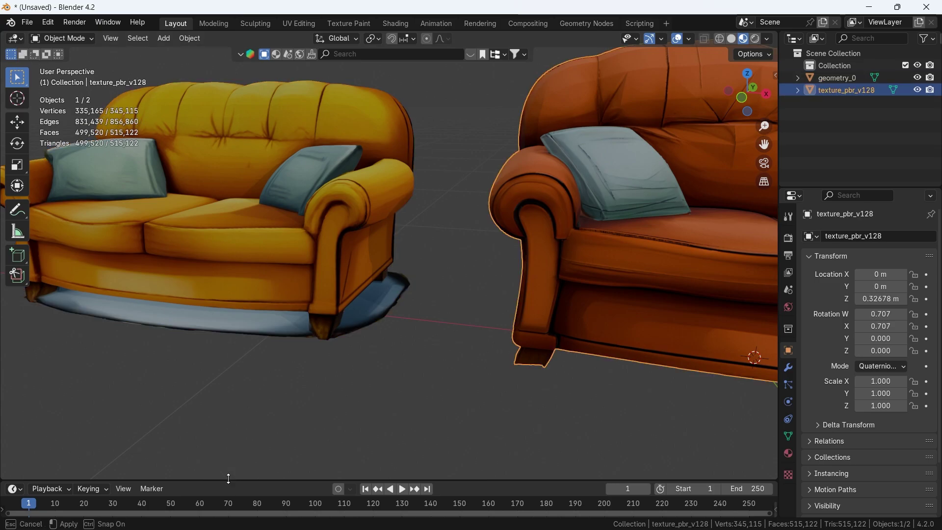
pyautogui.moveTo(229, 479); pyautogui.dragTo(265, 278)
# - Switch the lower editor to the Shader Editor and view the yellow sofa's material nodes
pyautogui.click(15, 288)
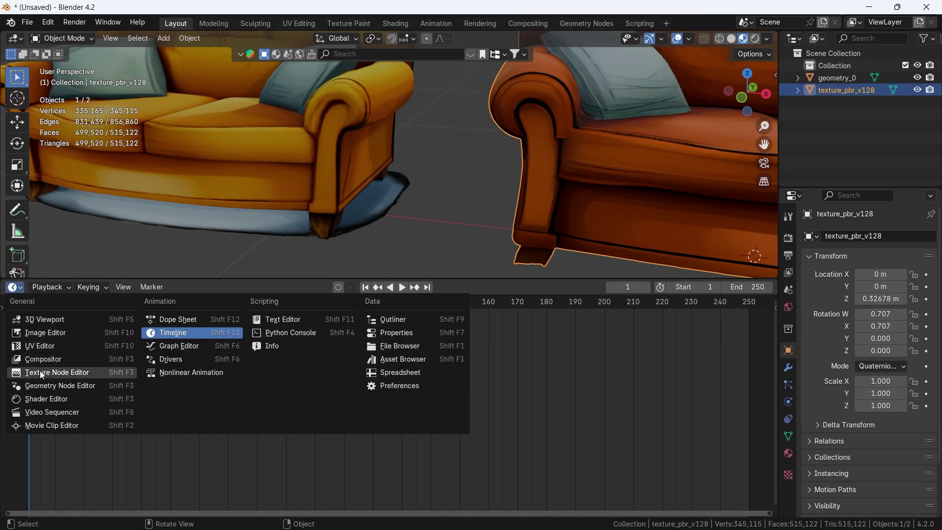
pyautogui.click(35, 399)
pyautogui.scroll(-5, 343, 158)
pyautogui.click(343, 158)
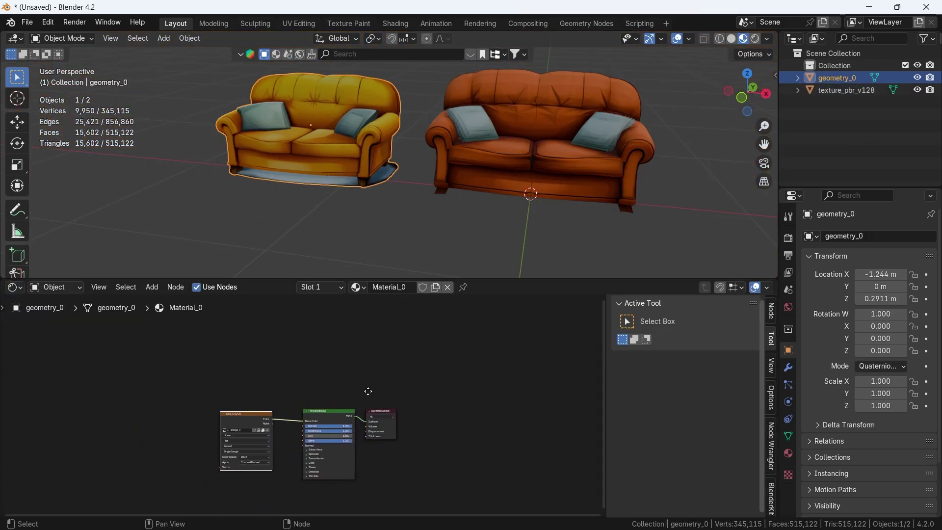
pyautogui.scroll(4, 437, 363)
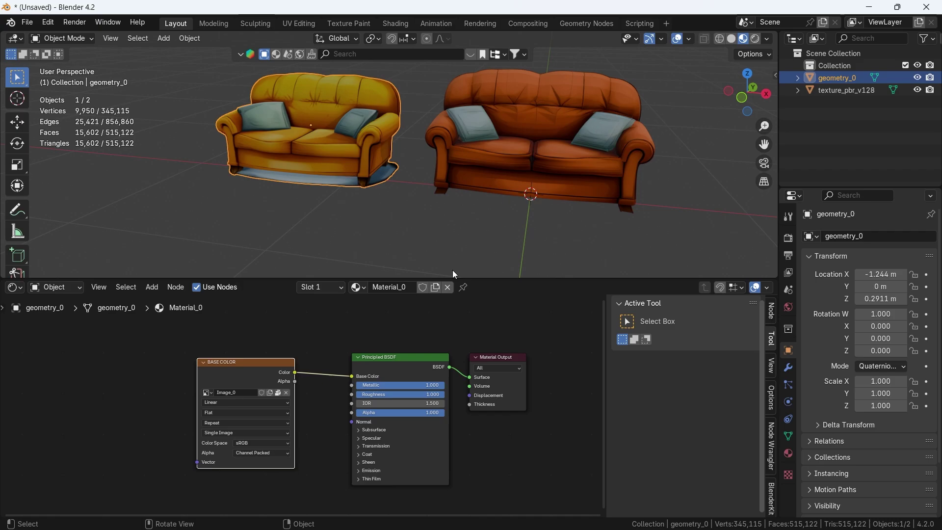
# - View the orange sofa's material nodes, then maximise the 3D view and box-select both sofas
pyautogui.click(546, 116)
pyautogui.scroll(-3, 399, 349)
pyautogui.scroll(4, 399, 349)
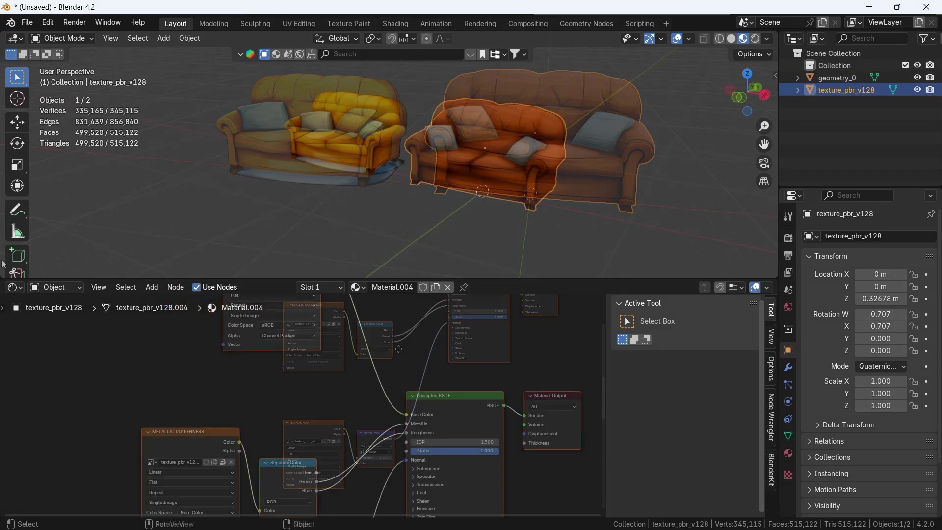
pyautogui.scroll(-3, 378, 236)
pyautogui.hotkey('ctrl', 'space')
pyautogui.moveTo(496, 228); pyautogui.dragTo(378, 286)
# - Move both sofas along Y to 2.8191 m
pyautogui.press('g')
pyautogui.press('y')
pyautogui.click(36, 23)
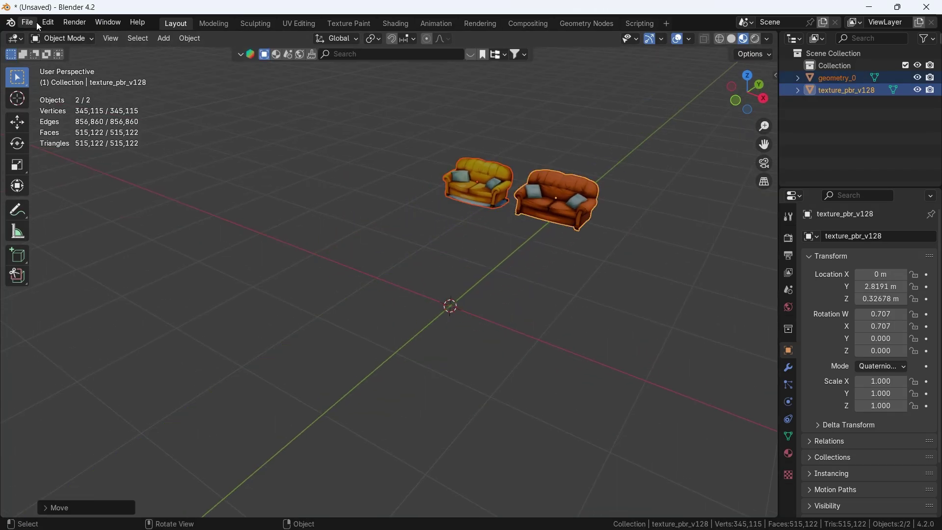
# - Import the house GLB as glTF 2.0 and frame it in the view
pyautogui.click(36, 22)
pyautogui.click(255, 318)
pyautogui.doubleClick(328, 163)
pyautogui.press('KP_Decimal')
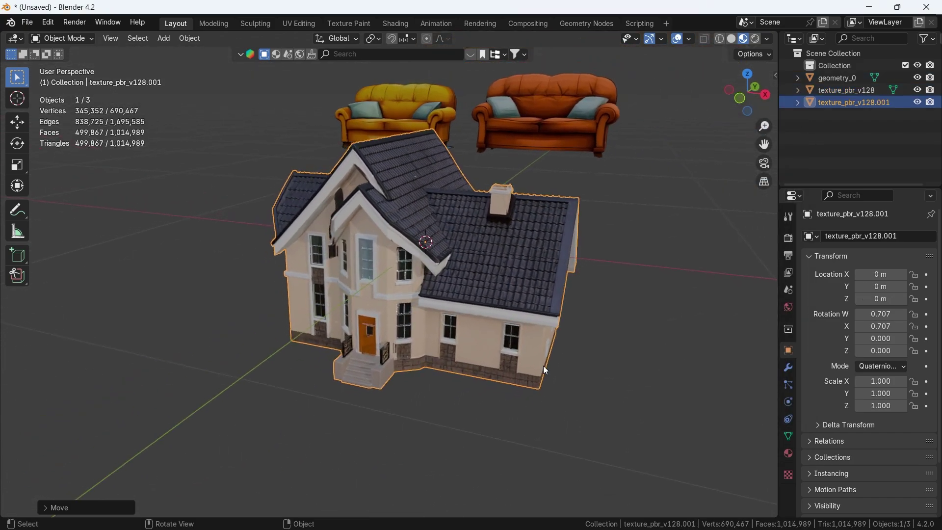
# - Raise the house slightly on Z and scale it up to 6.432
pyautogui.press('g')
pyautogui.press('z')
pyautogui.click(487, 264)
pyautogui.scroll(-3, 487, 264)
pyautogui.press('s')
pyautogui.click(603, 308)
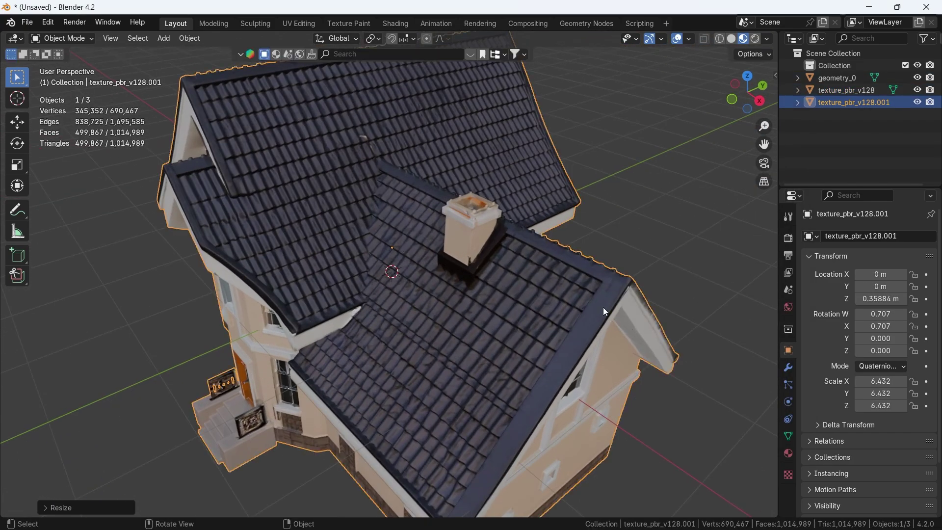
pyautogui.scroll(-4, 604, 312)
# - Select both sofas and start moving them on Y then X, but cancel the move
pyautogui.moveTo(467, 252); pyautogui.dragTo(491, 277)
pyautogui.press('g')
pyautogui.press('y')
pyautogui.press('x')
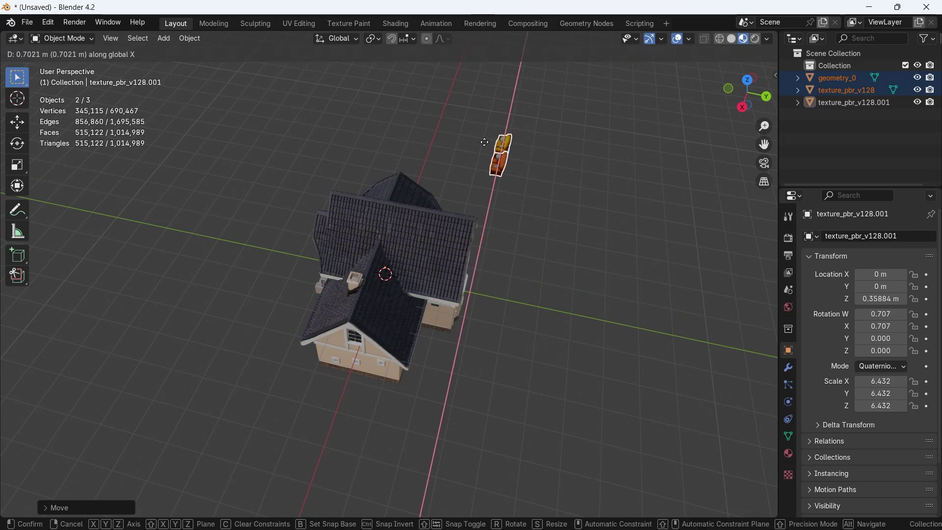
pyautogui.rightClick(487, 147)
# - Scale the house to 8.3 and raise it to Z 2.6466 m
pyautogui.click(507, 336)
pyautogui.press('g')
pyautogui.press('z')
pyautogui.click(513, 275)
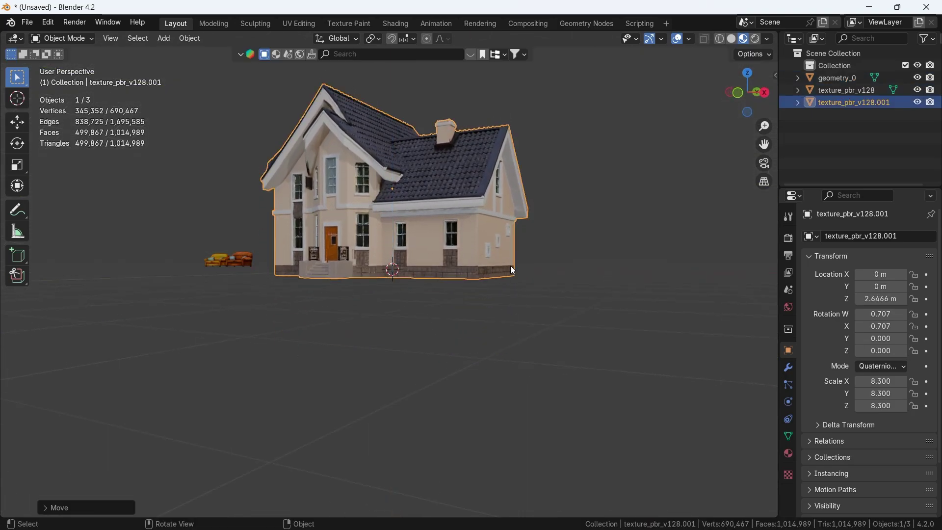